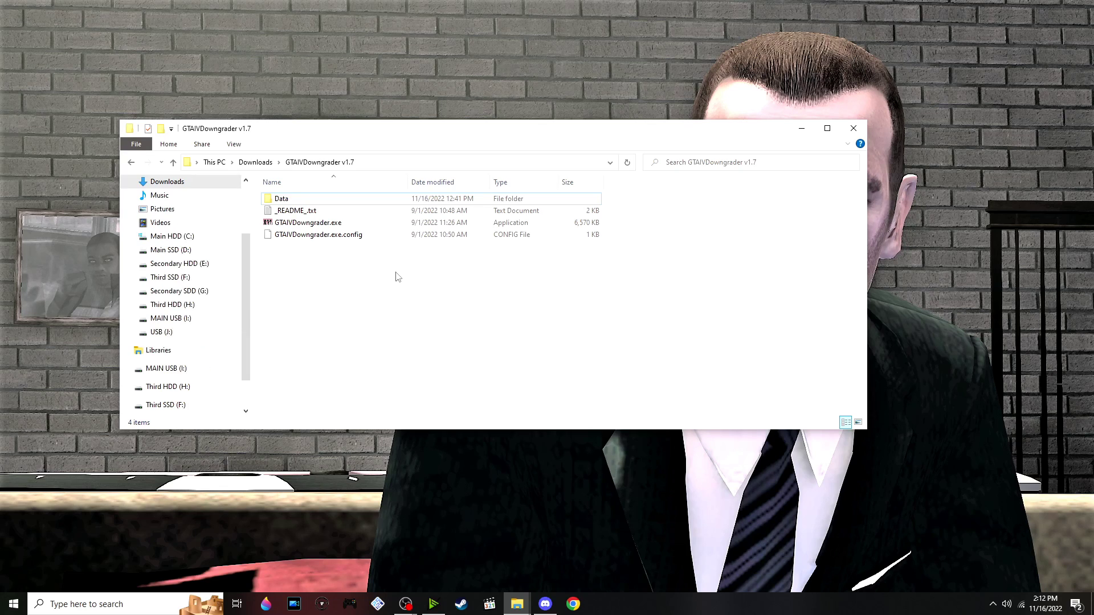
Launch GTAIVDowngrader.exe, proceed past the welcome page and start browsing for the game's executable
{"action": "double_click", "coordinate": [381, 226]}
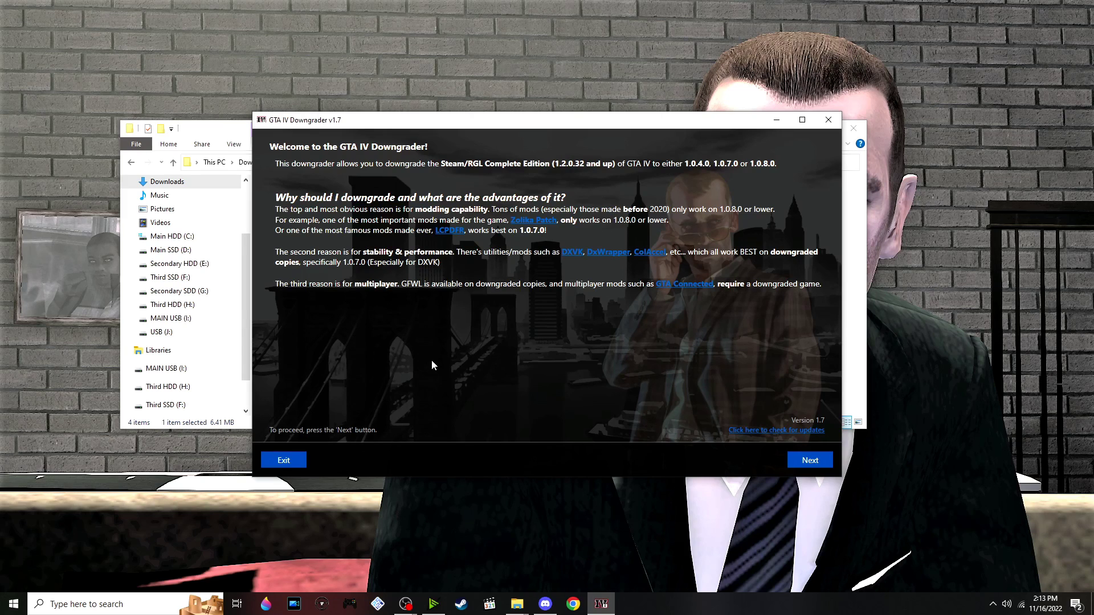
{"action": "left_click", "coordinate": [810, 460]}
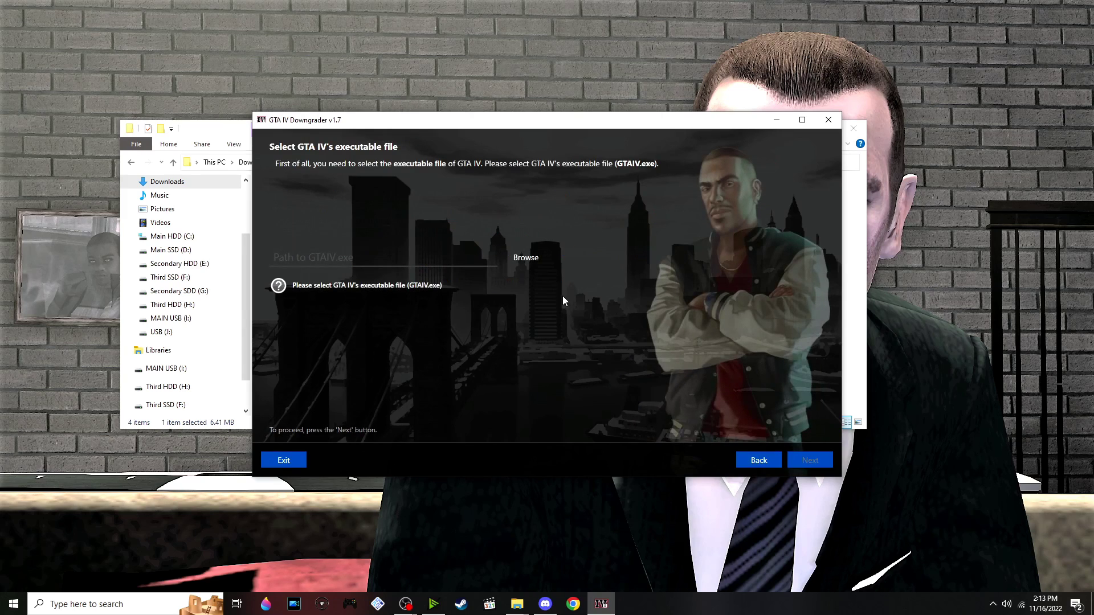
{"action": "left_click", "coordinate": [523, 256]}
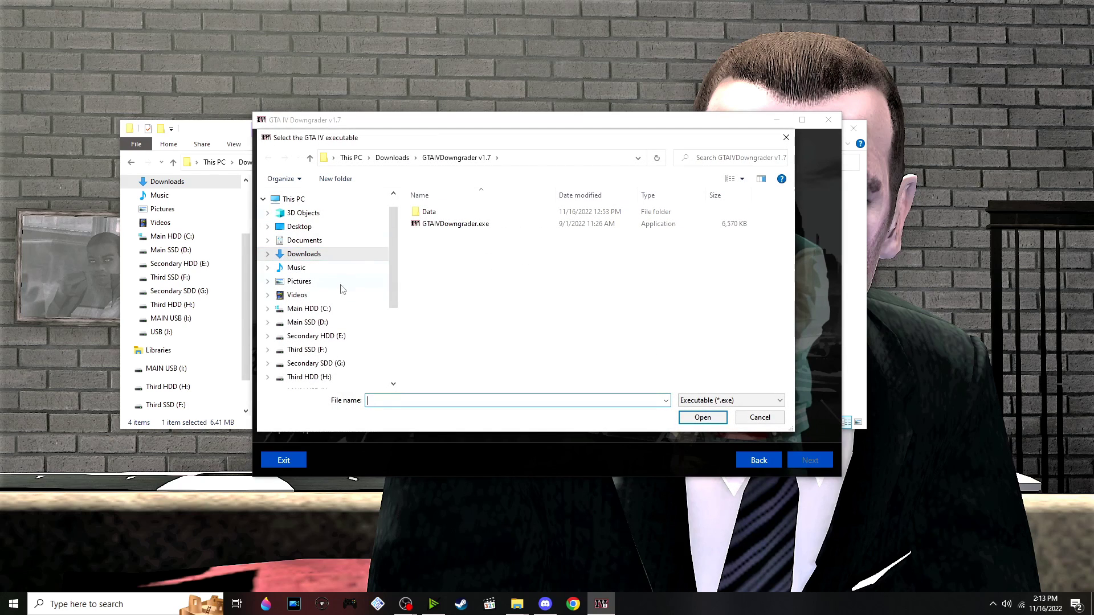
Select GTAIV.exe from C:\Program Files (x86)\Steam\steamapps\common\Grand Theft Auto IV\GTAIV as the game executable
{"action": "left_click", "coordinate": [340, 310]}
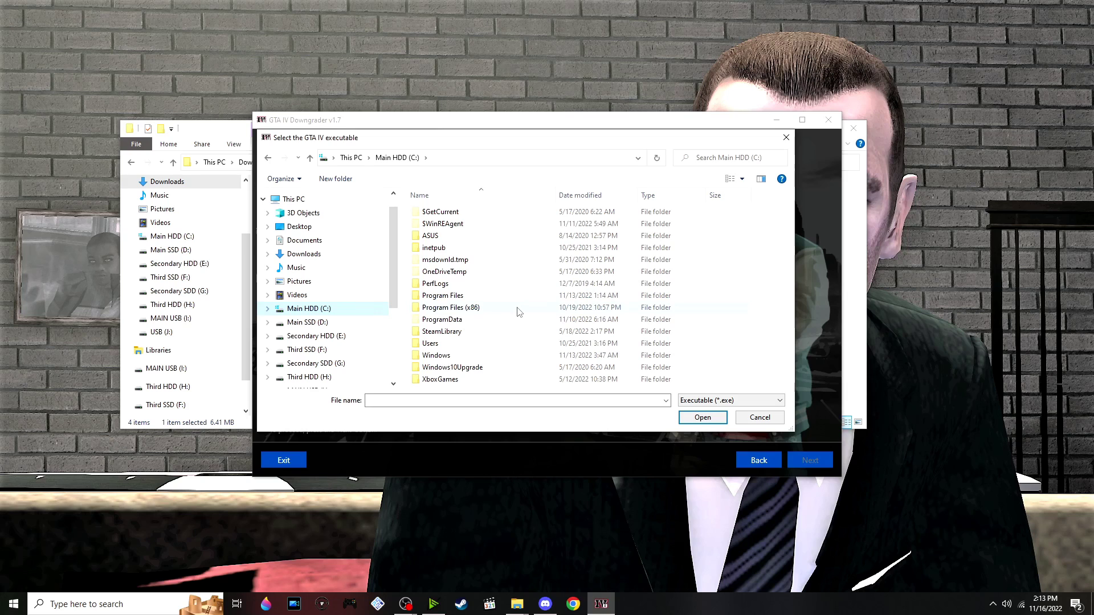
{"action": "double_click", "coordinate": [518, 312]}
{"action": "scroll", "coordinate": [507, 311], "scroll_direction": "down", "scroll_amount": 6}
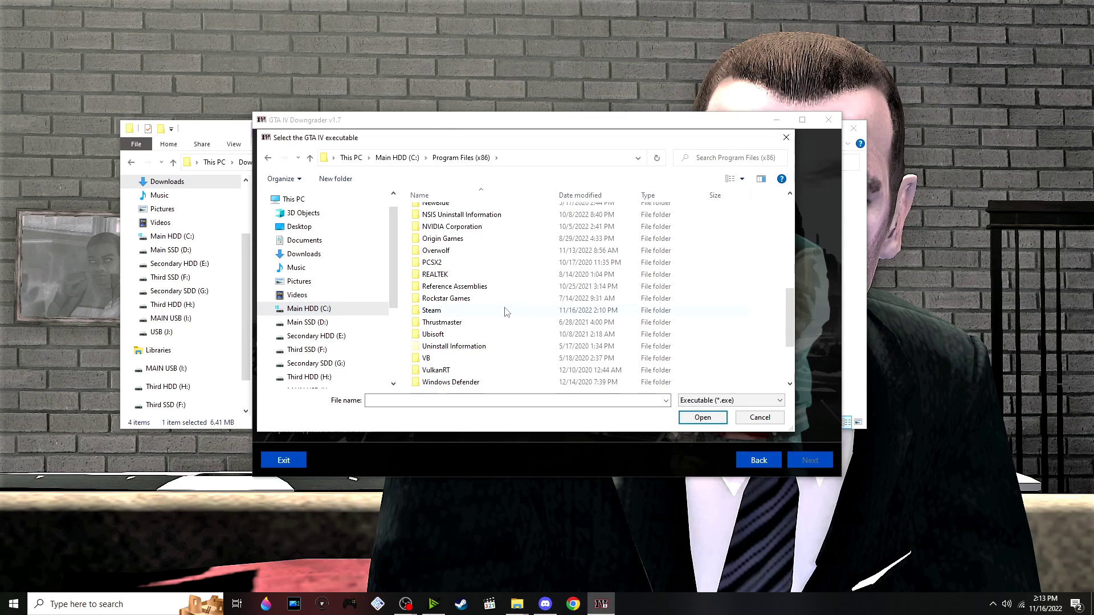
{"action": "double_click", "coordinate": [502, 311]}
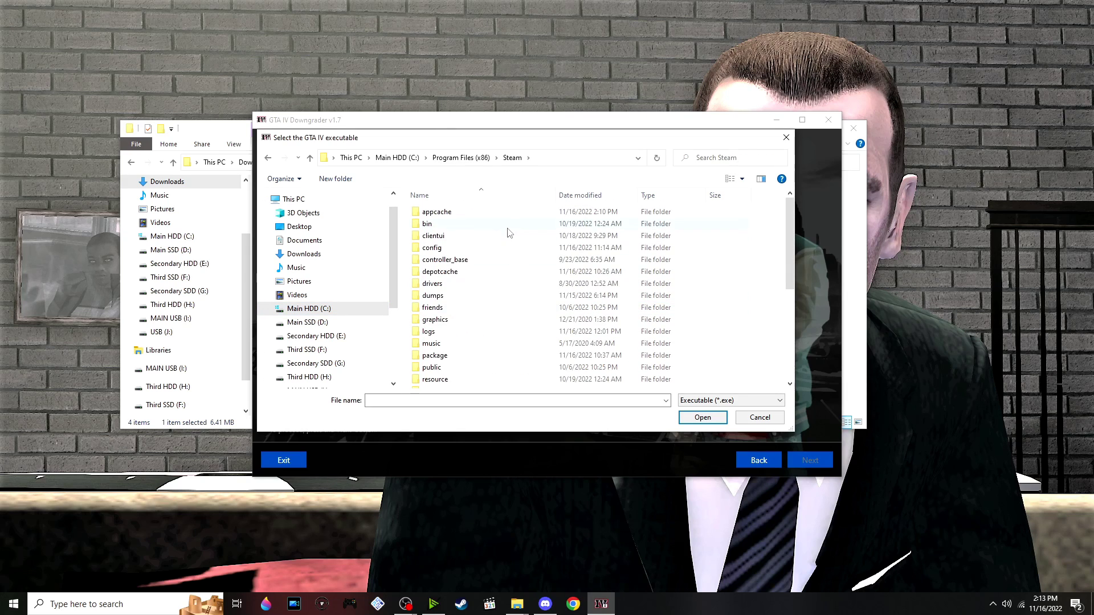
{"action": "scroll", "coordinate": [505, 299], "scroll_direction": "down", "scroll_amount": 4}
{"action": "double_click", "coordinate": [506, 275]}
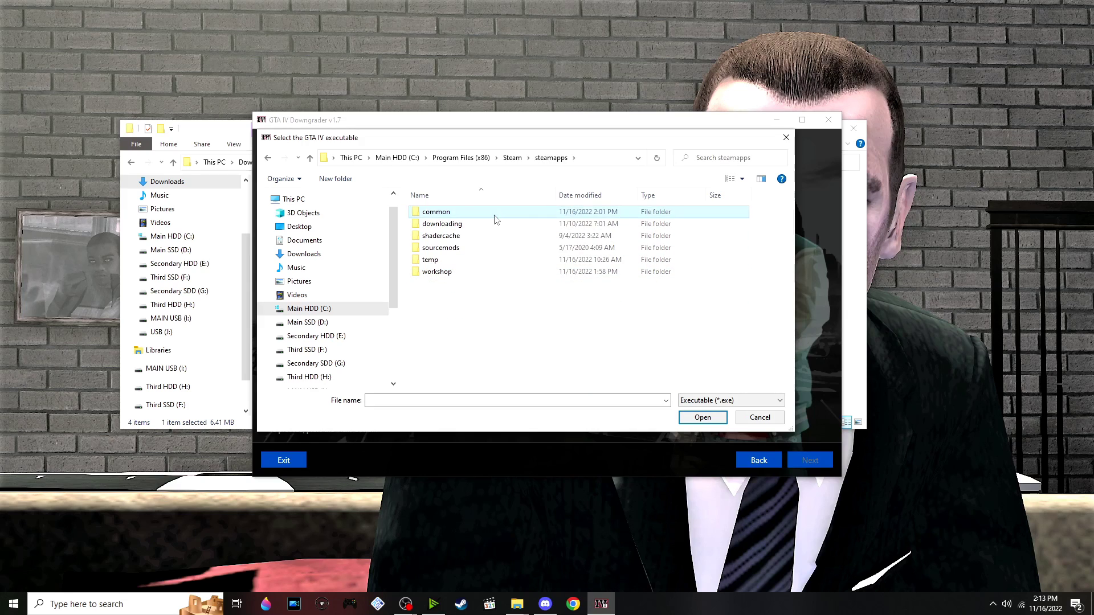
{"action": "double_click", "coordinate": [495, 219]}
{"action": "scroll", "coordinate": [497, 267], "scroll_direction": "down", "scroll_amount": 3}
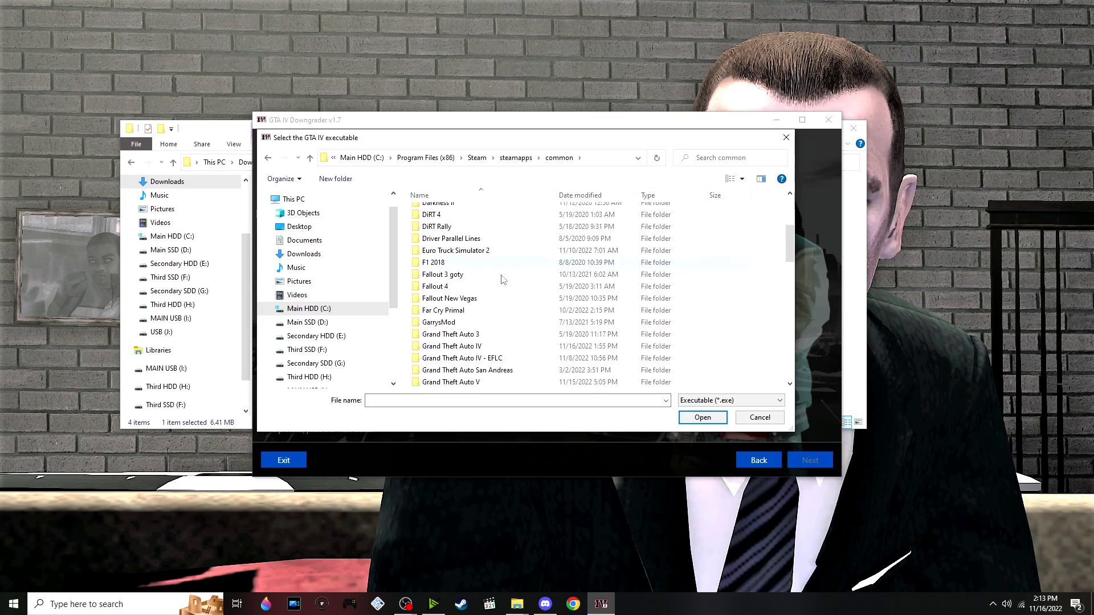
{"action": "double_click", "coordinate": [498, 348]}
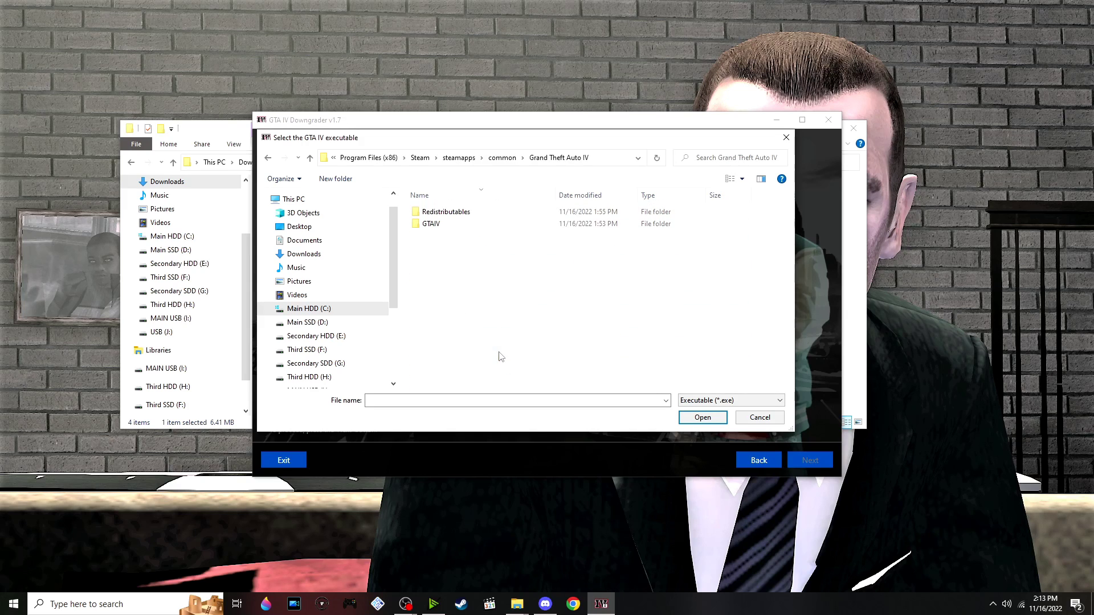
{"action": "double_click", "coordinate": [494, 225]}
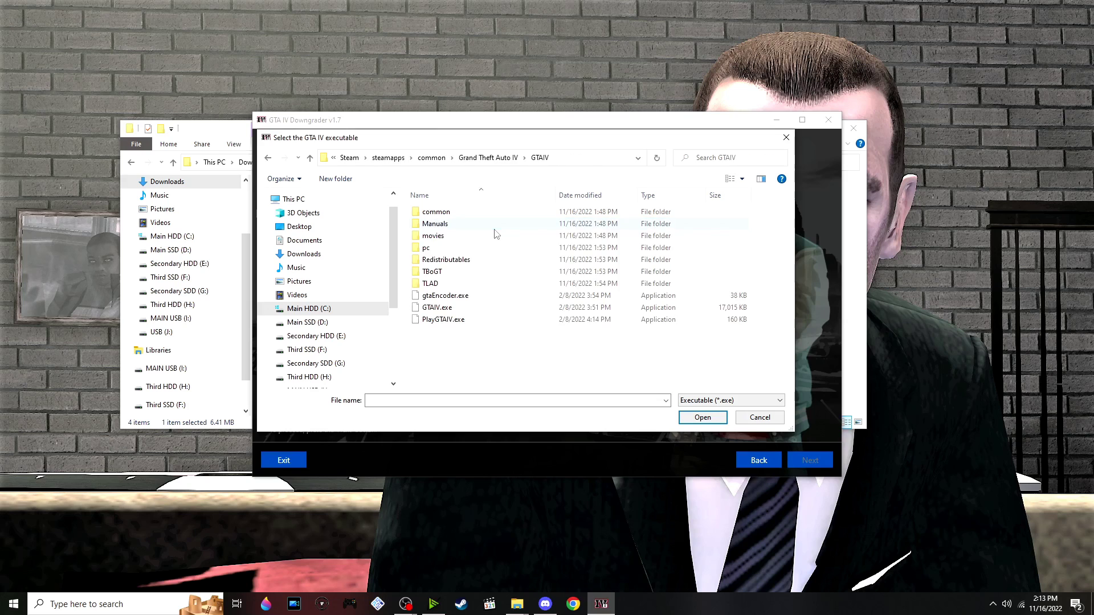
{"action": "double_click", "coordinate": [510, 308]}
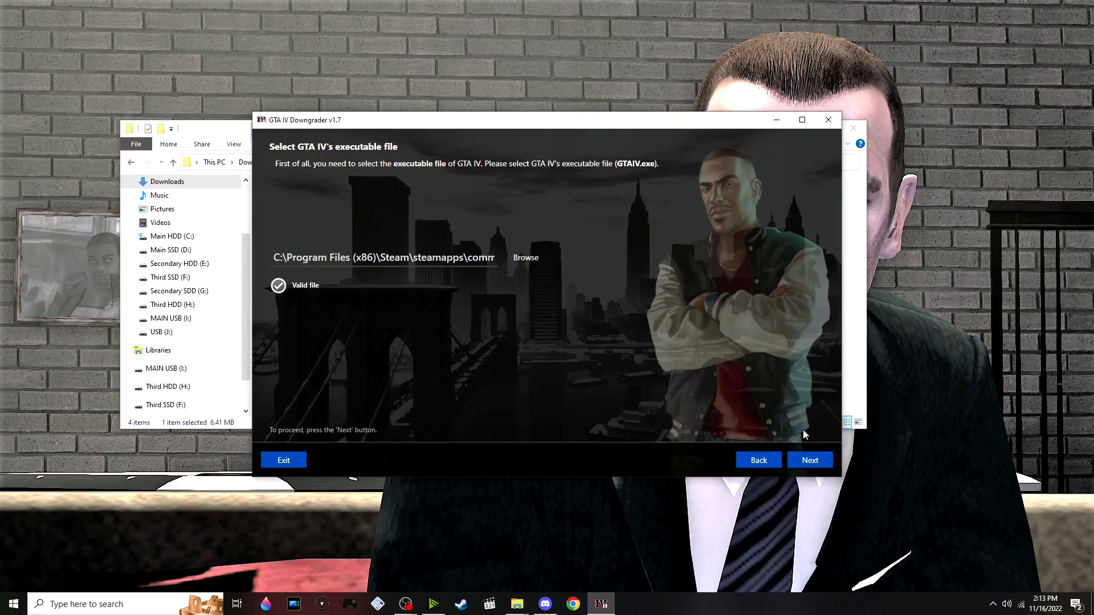
Run the analysis of the GTA IV directory and skip moving the game to another location
{"action": "left_click", "coordinate": [809, 459]}
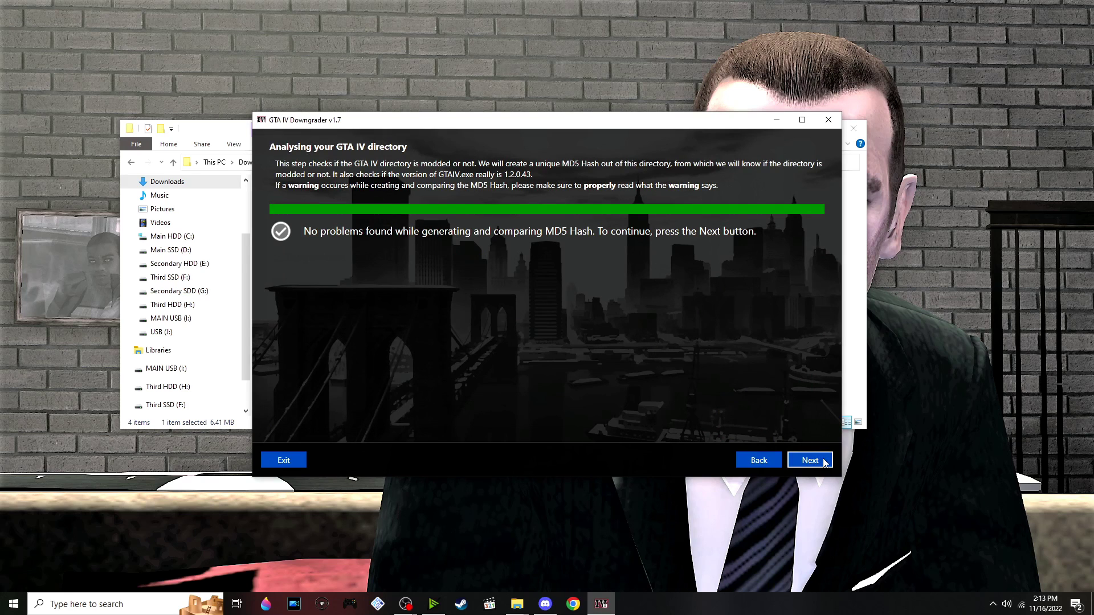
{"action": "left_click", "coordinate": [824, 462]}
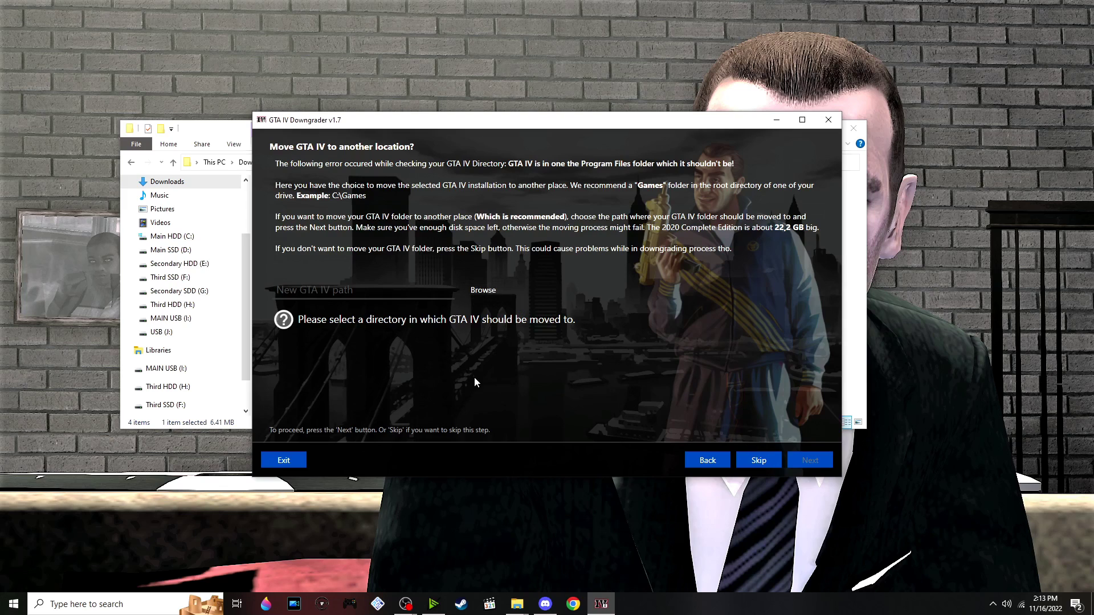
{"action": "left_click", "coordinate": [748, 463]}
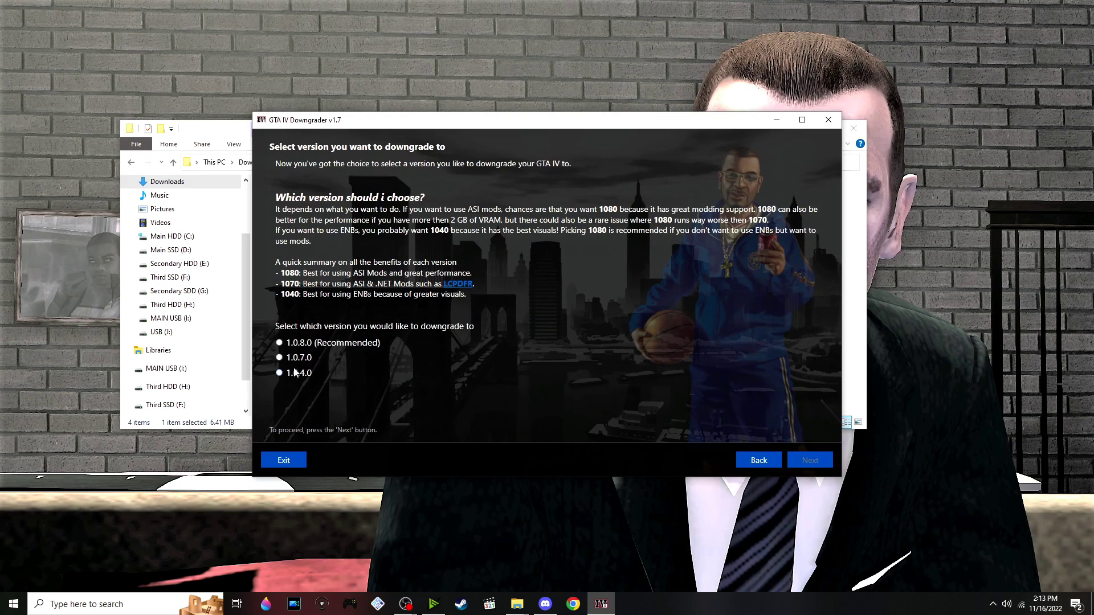
Choose 1.0.7.0 as the version to downgrade to and configure the downgrade for GFWL
{"action": "left_click", "coordinate": [292, 359]}
{"action": "left_click", "coordinate": [823, 462]}
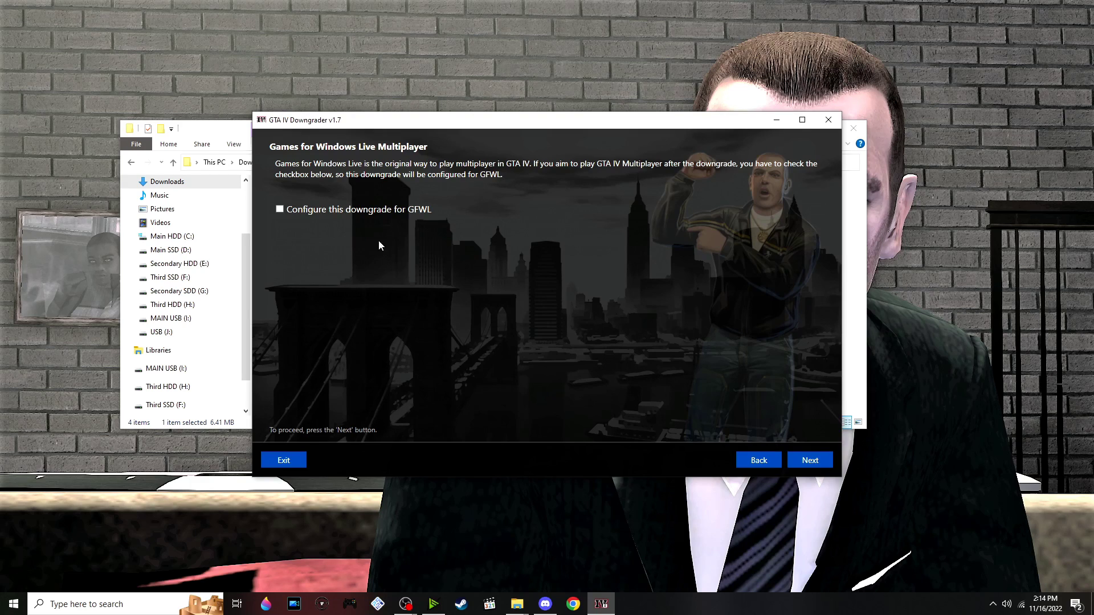
{"action": "left_click", "coordinate": [334, 213]}
{"action": "left_click", "coordinate": [809, 460]}
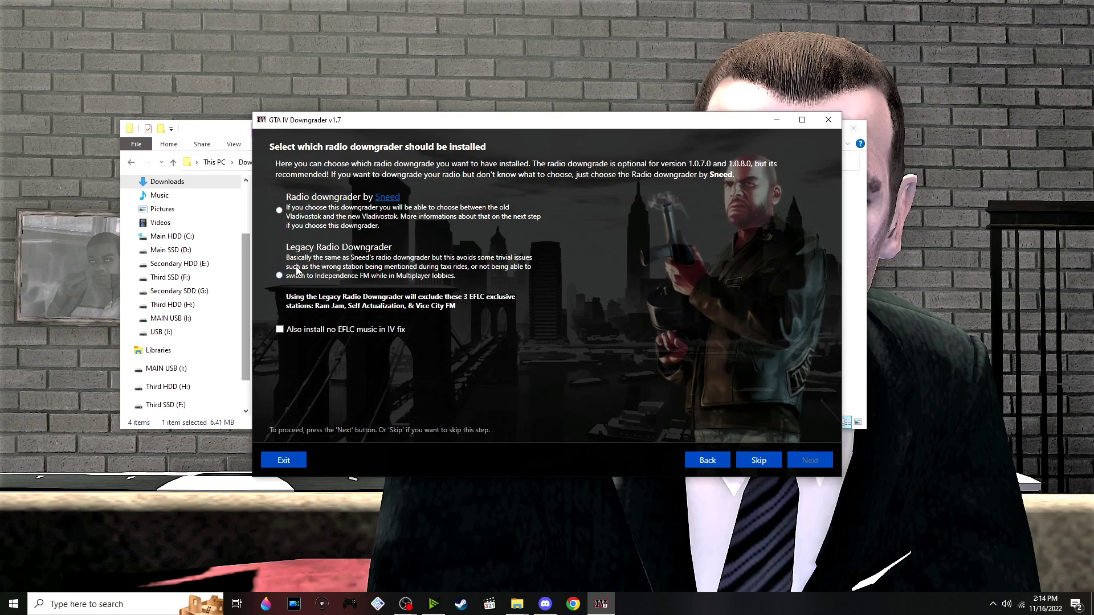
Choose the Legacy Radio Downgrader as the radio downgrade and continue to the mod selection
{"action": "left_click", "coordinate": [278, 276]}
{"action": "left_click", "coordinate": [807, 459]}
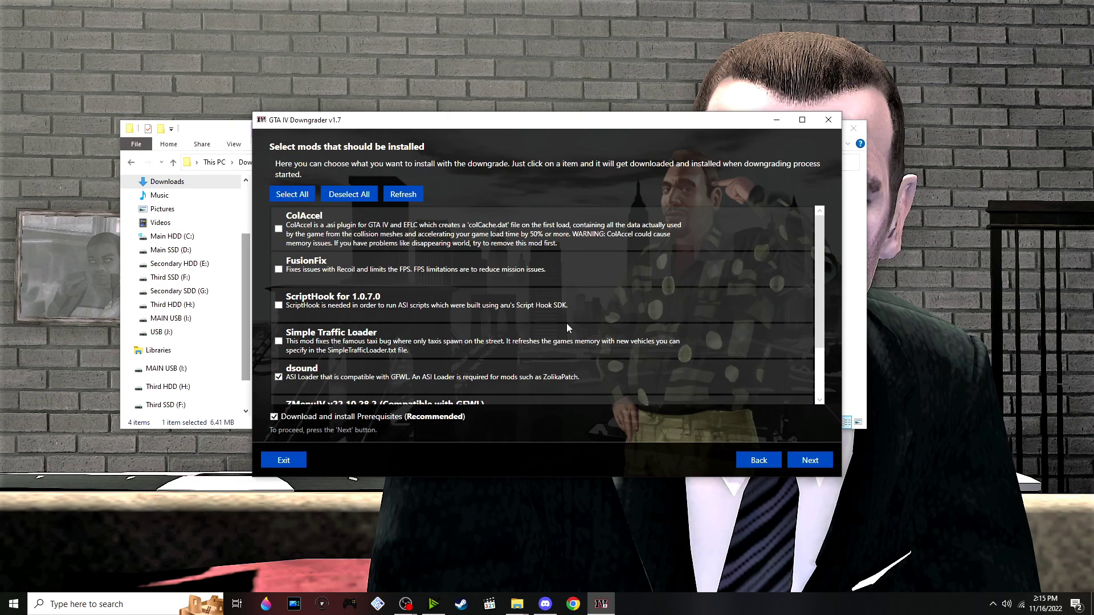
Accept the preselected dsound and ZolikaPatch mods with prerequisites, and start the downgrade without making a backup
{"action": "scroll", "coordinate": [401, 248], "scroll_direction": "down", "scroll_amount": 2}
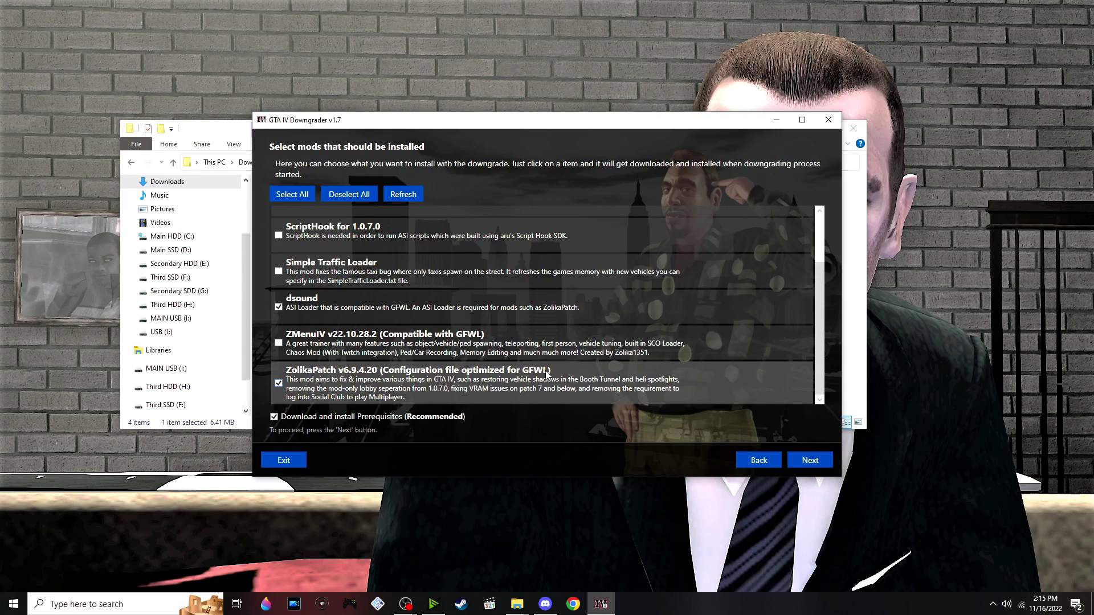
{"action": "left_click", "coordinate": [821, 461]}
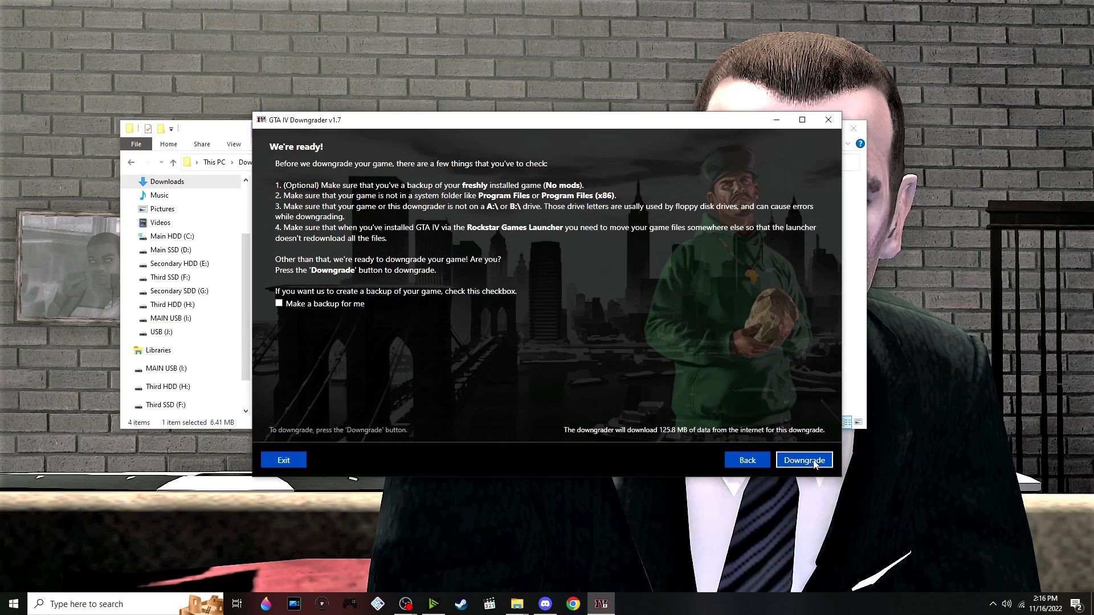
{"action": "left_click", "coordinate": [815, 463]}
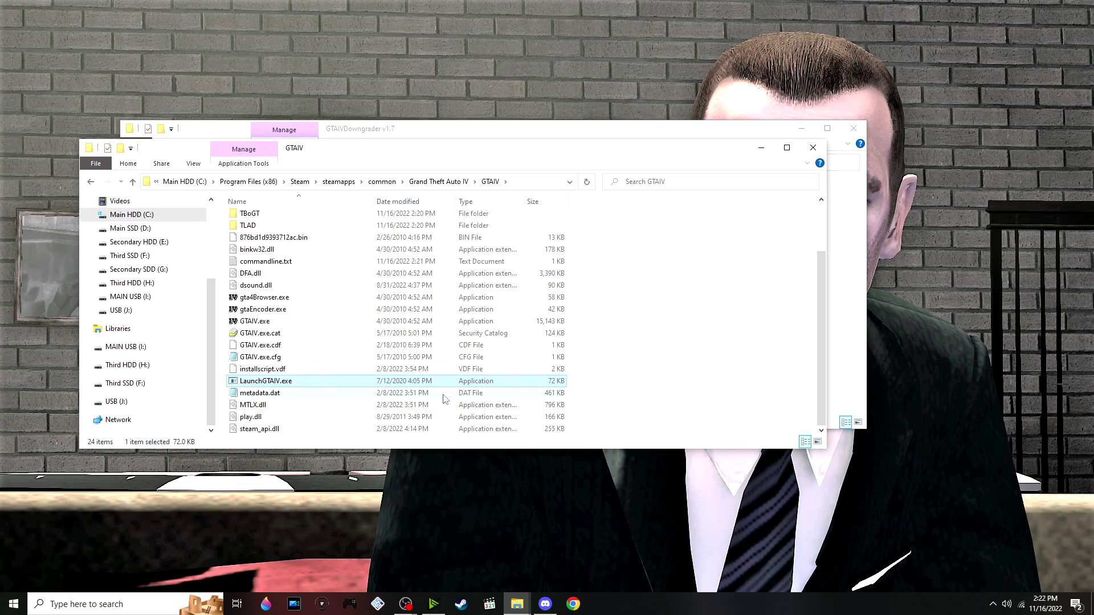
Deselect LaunchGTAIV.exe and minimize the GTAIV and GTAIVDowngrader v1.7 folder windows
{"action": "left_click", "coordinate": [677, 322]}
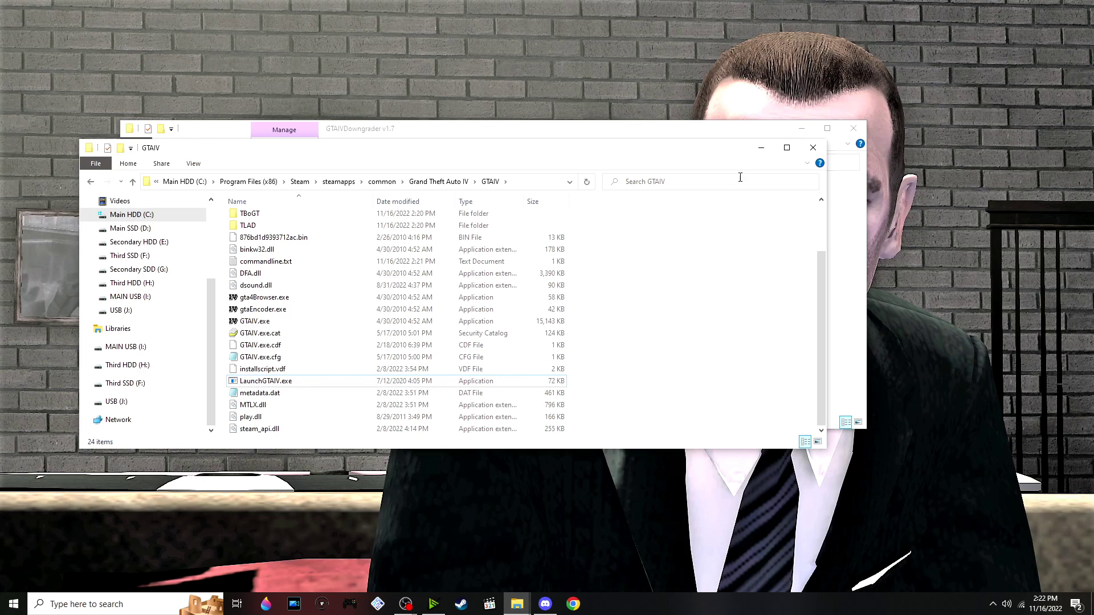
{"action": "left_click", "coordinate": [757, 154]}
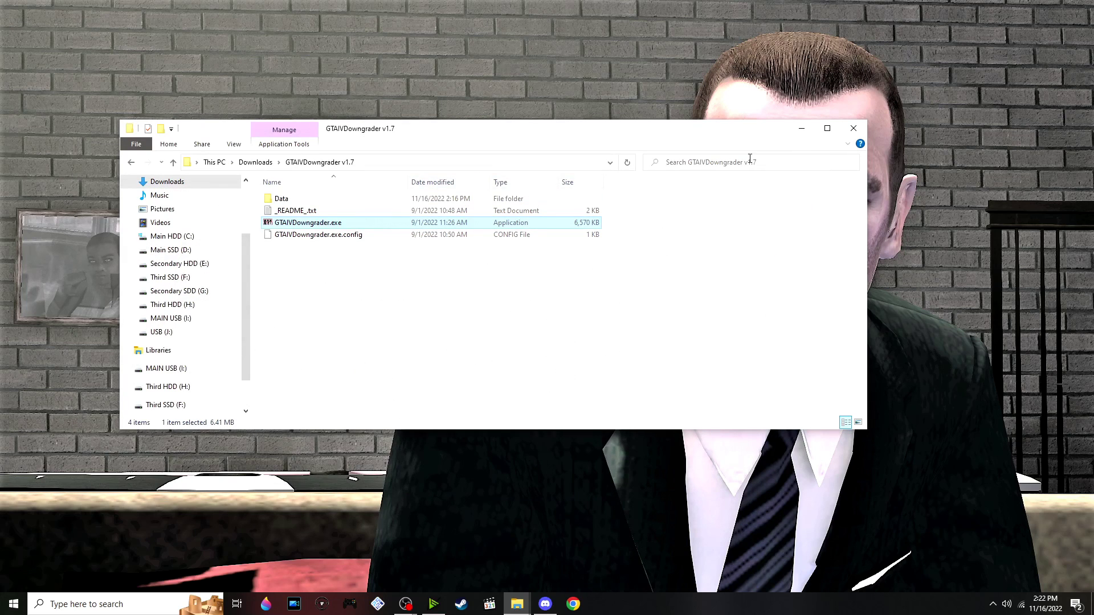
{"action": "left_click", "coordinate": [799, 136]}
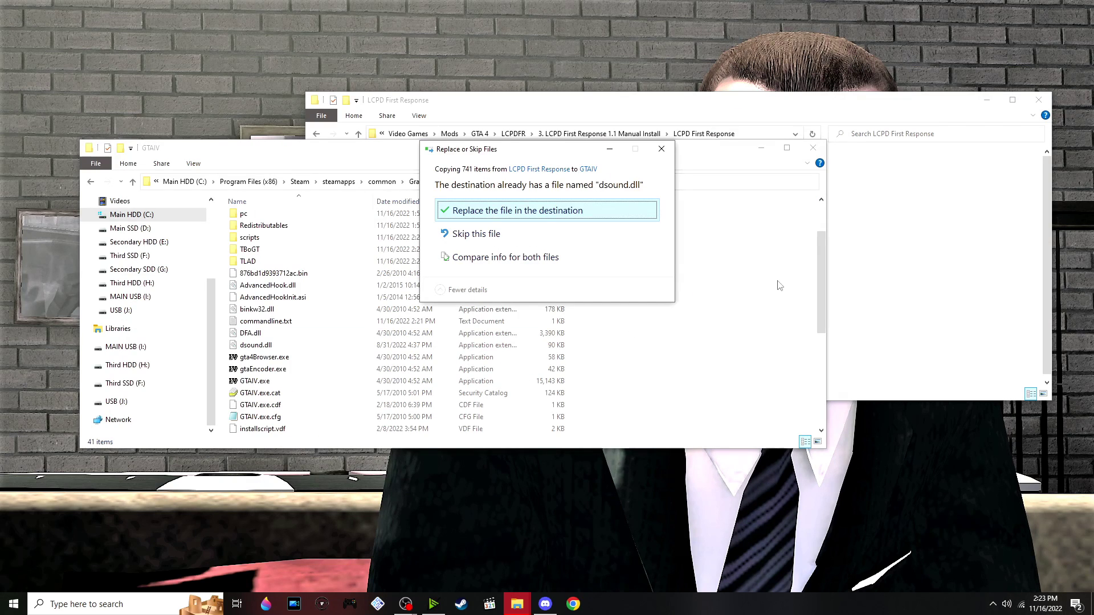
Replace the existing dsound.dll in the GTAIV folder while copying the LCPD First Response files into it
{"action": "left_click", "coordinate": [604, 213]}
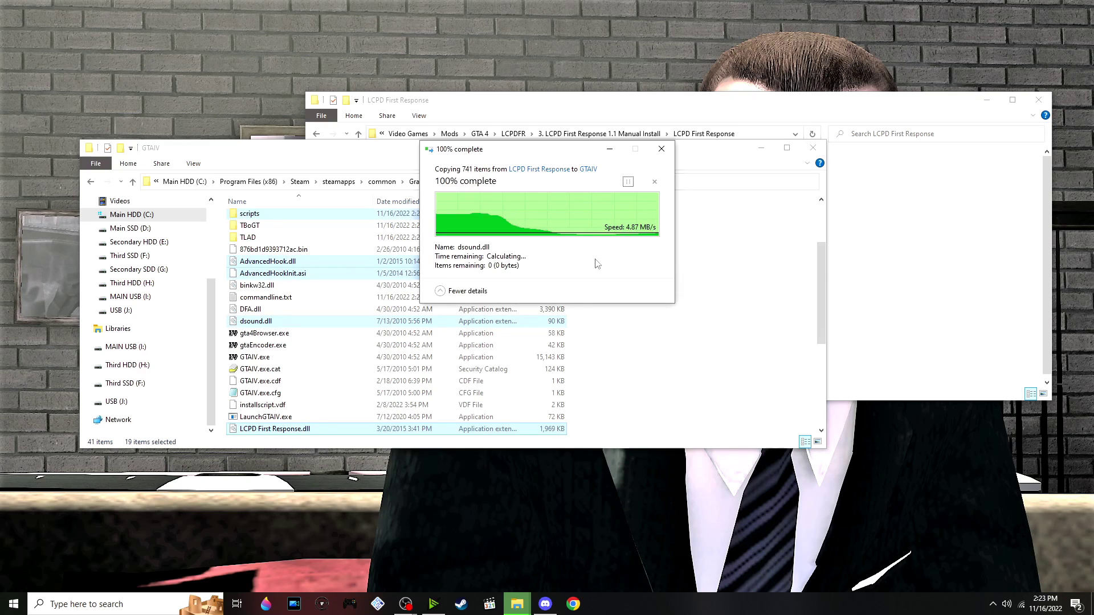